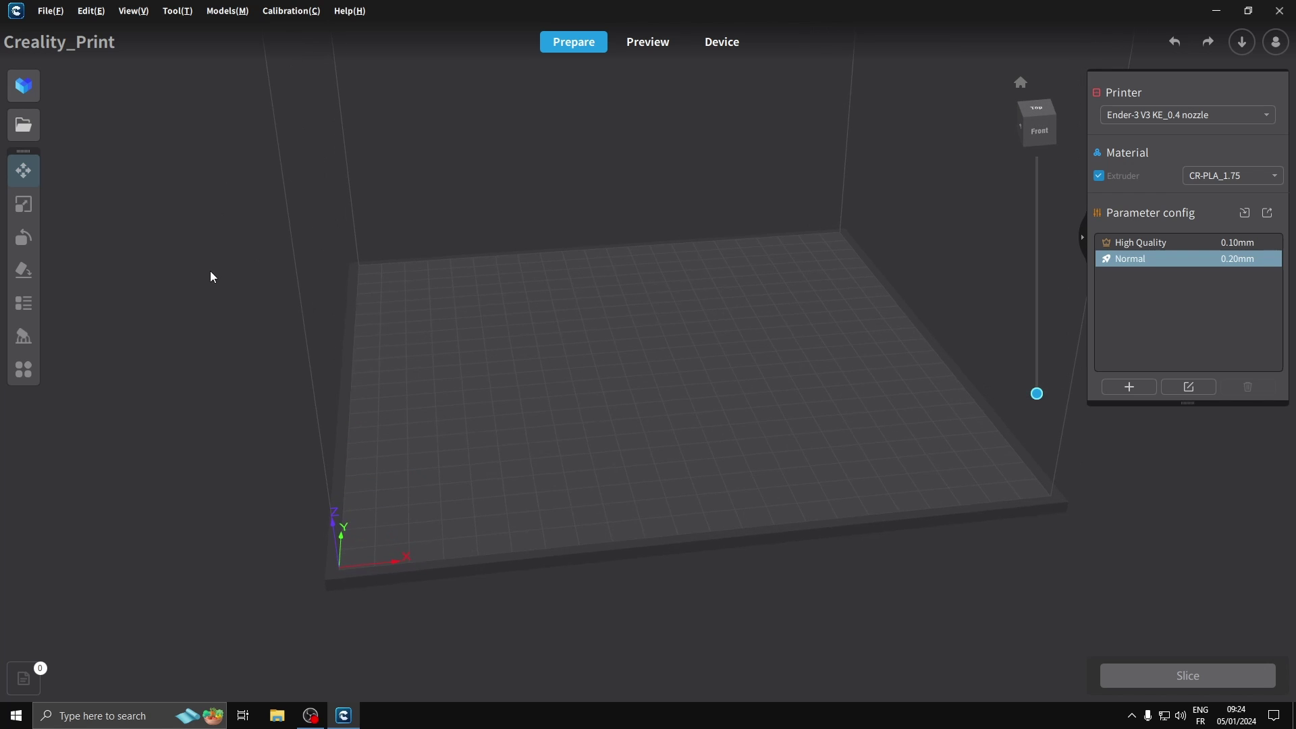
From File > Open File, select Door_Handle_for_Chevy_Express.stl in the files folder
left_click(51, 11)
mouse_move(115, 81)
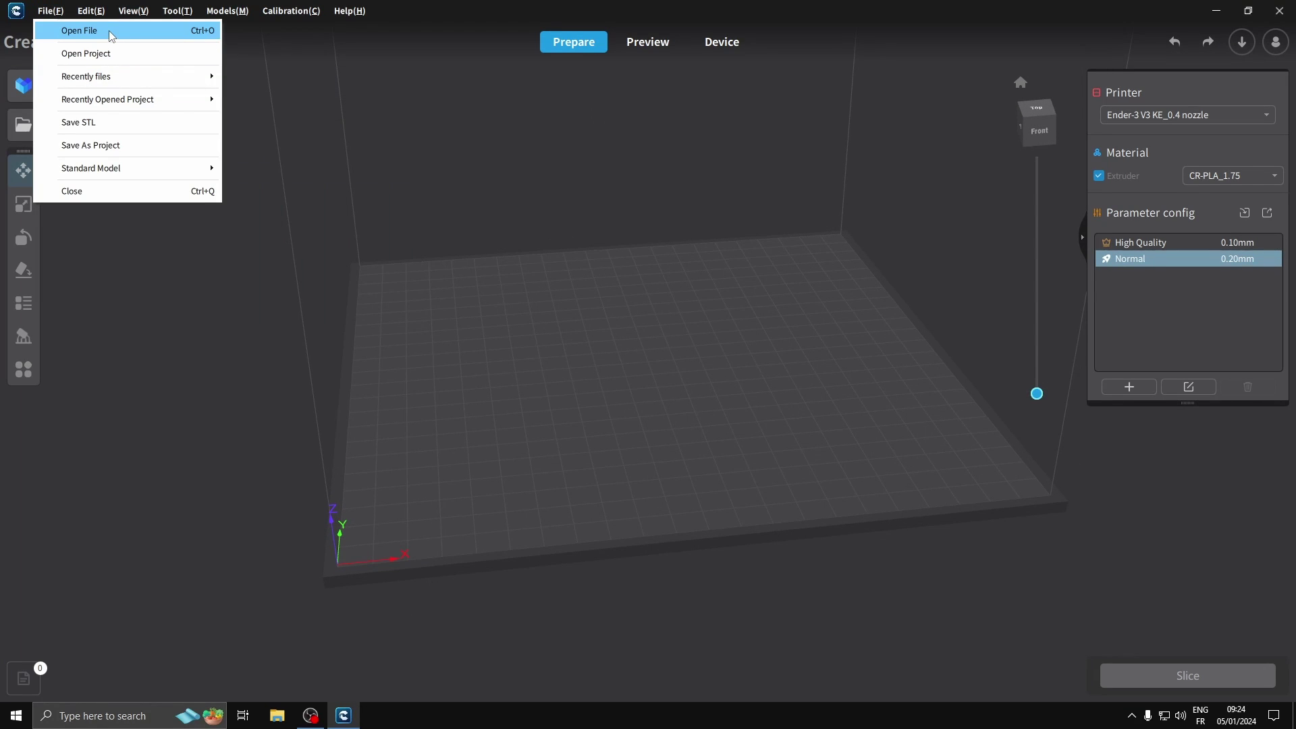
left_click(111, 36)
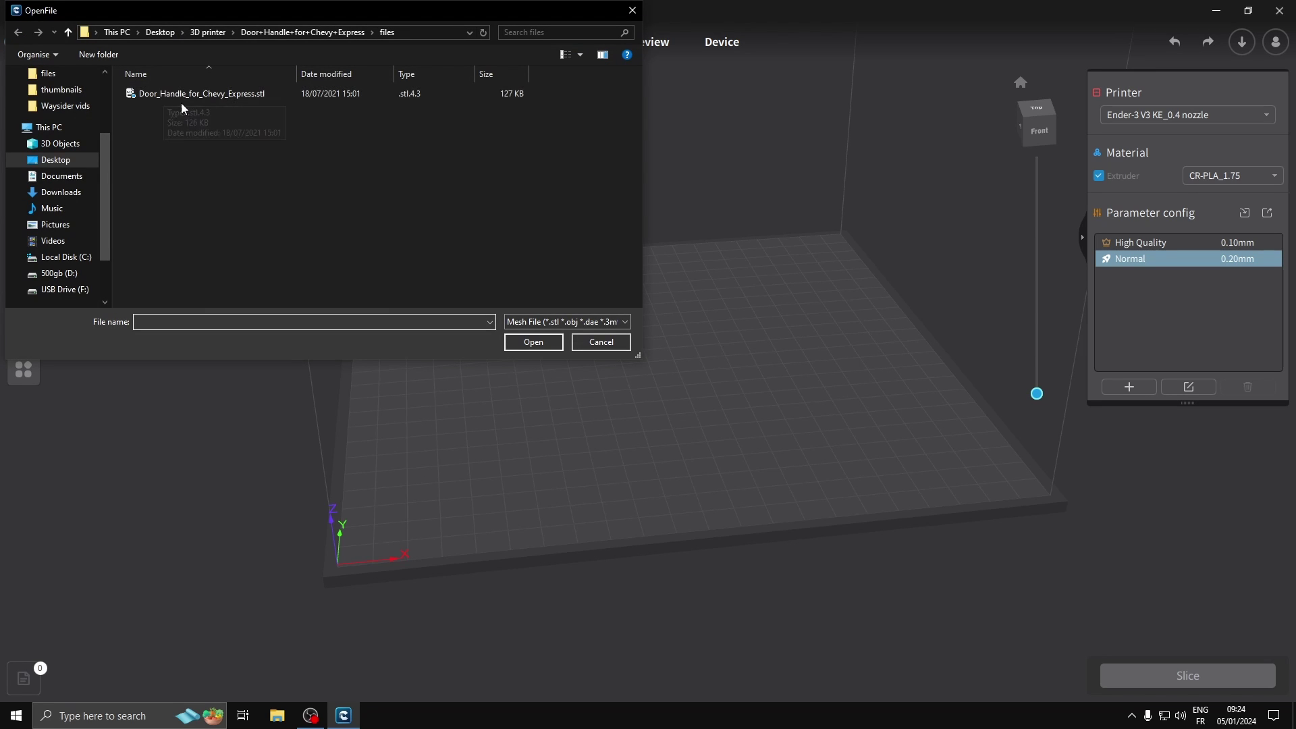
left_click(186, 104)
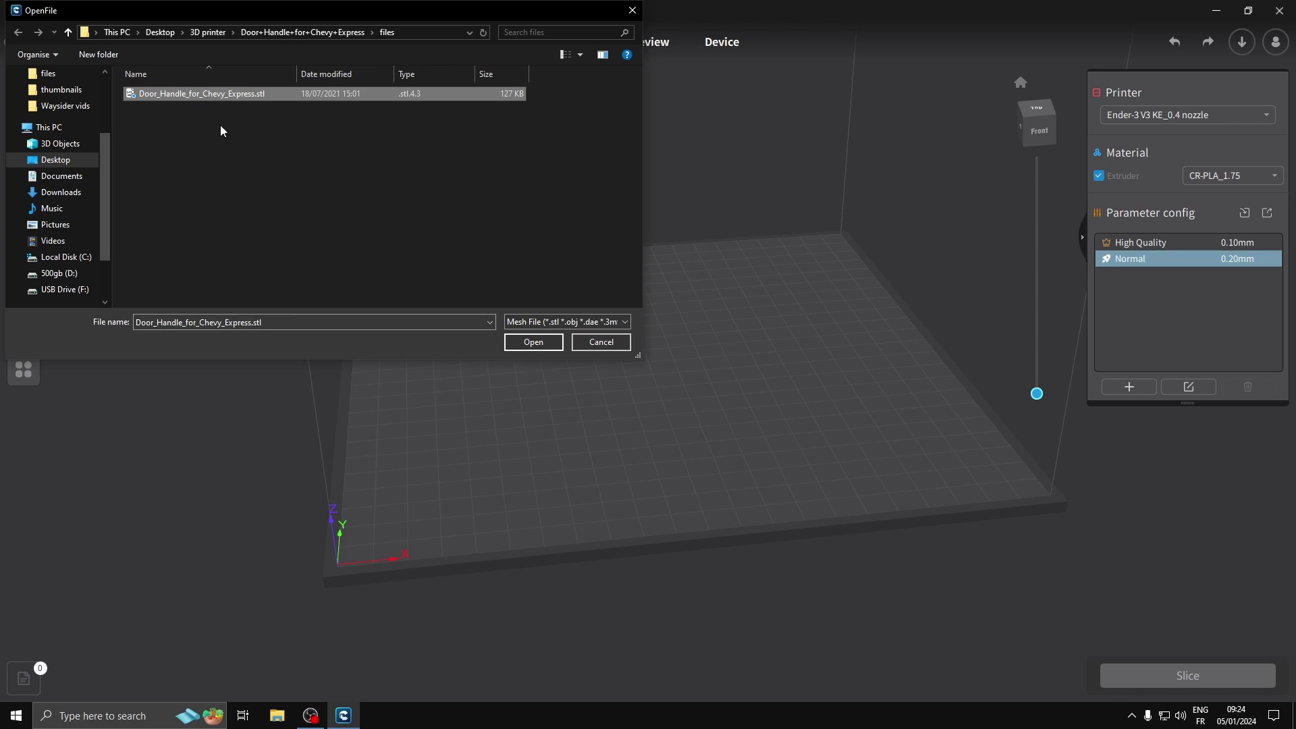
Load the door handle and uniformly scale it to 160 mm along X (76.19%)
left_click(533, 342)
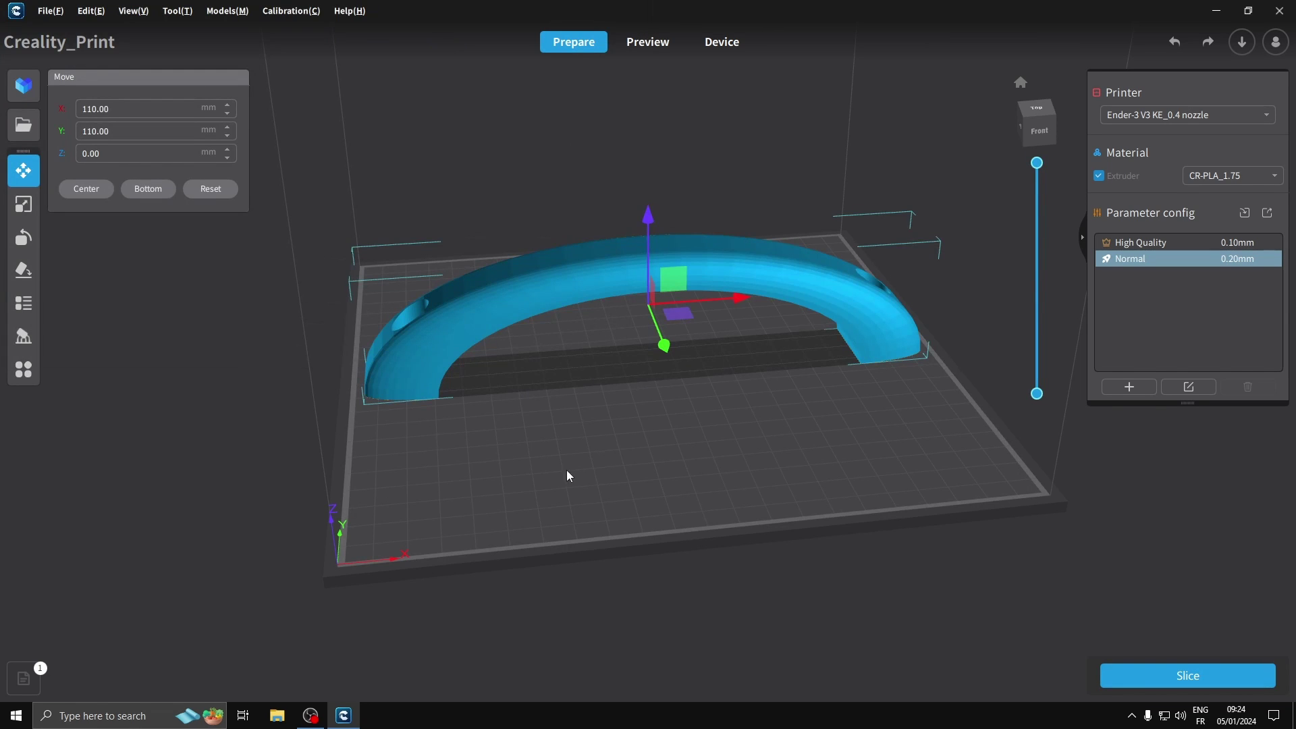
left_click(24, 203)
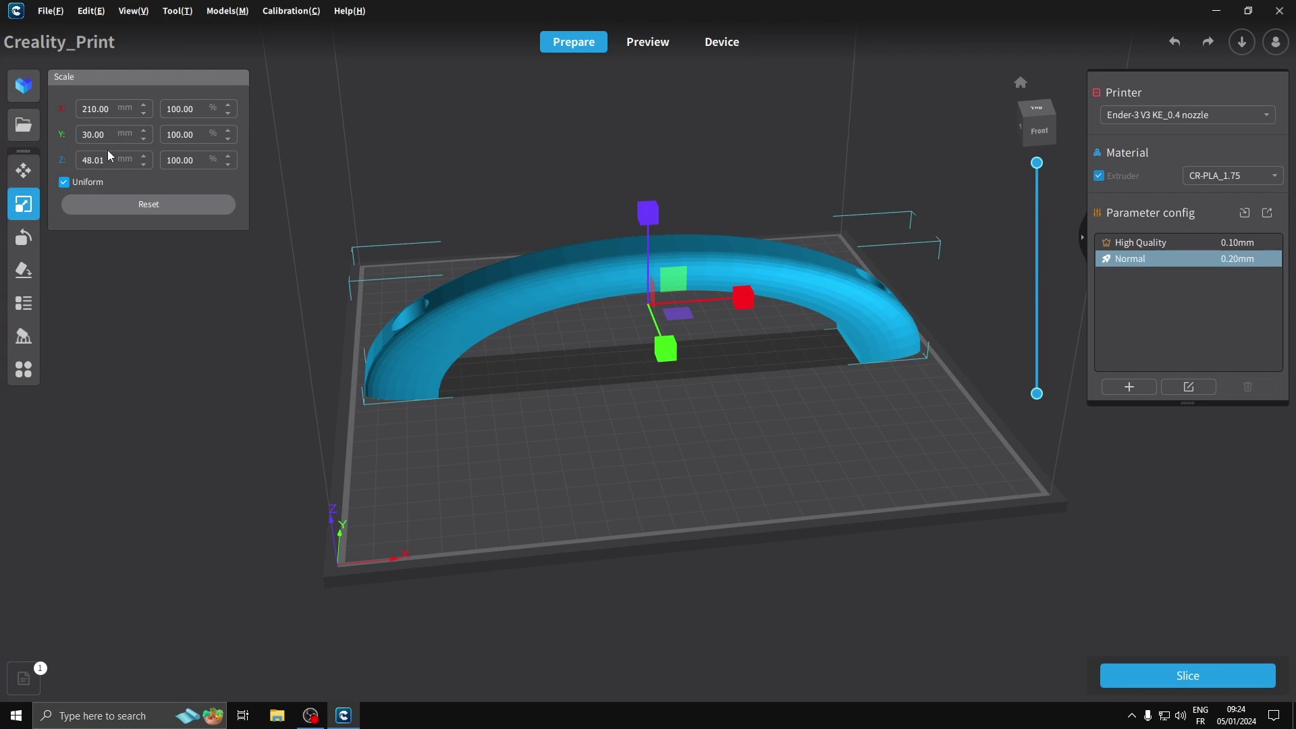
double_click(101, 113)
key("BackSpace")
type("160")
key("Return")
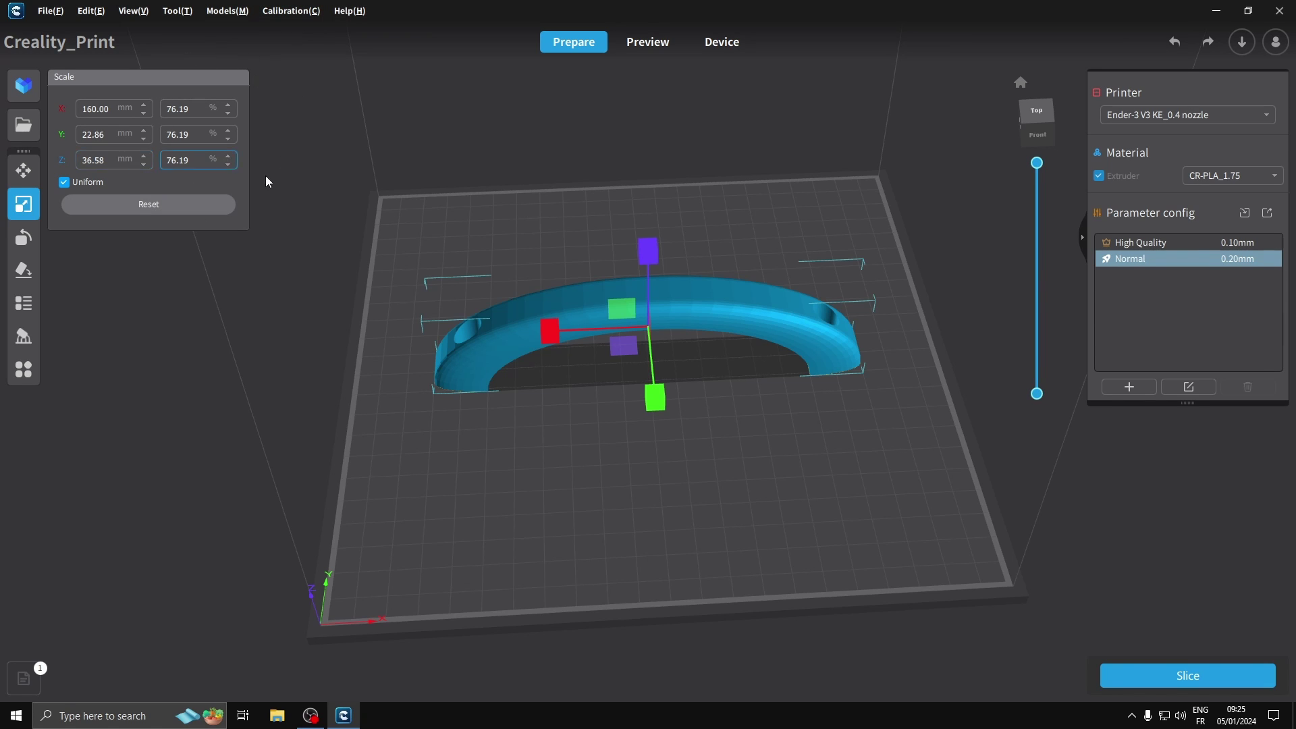
mouse_move(1037, 163)
left_mouse_down()
mouse_move(1066, 400)
mouse_move(1051, 150)
left_mouse_up()
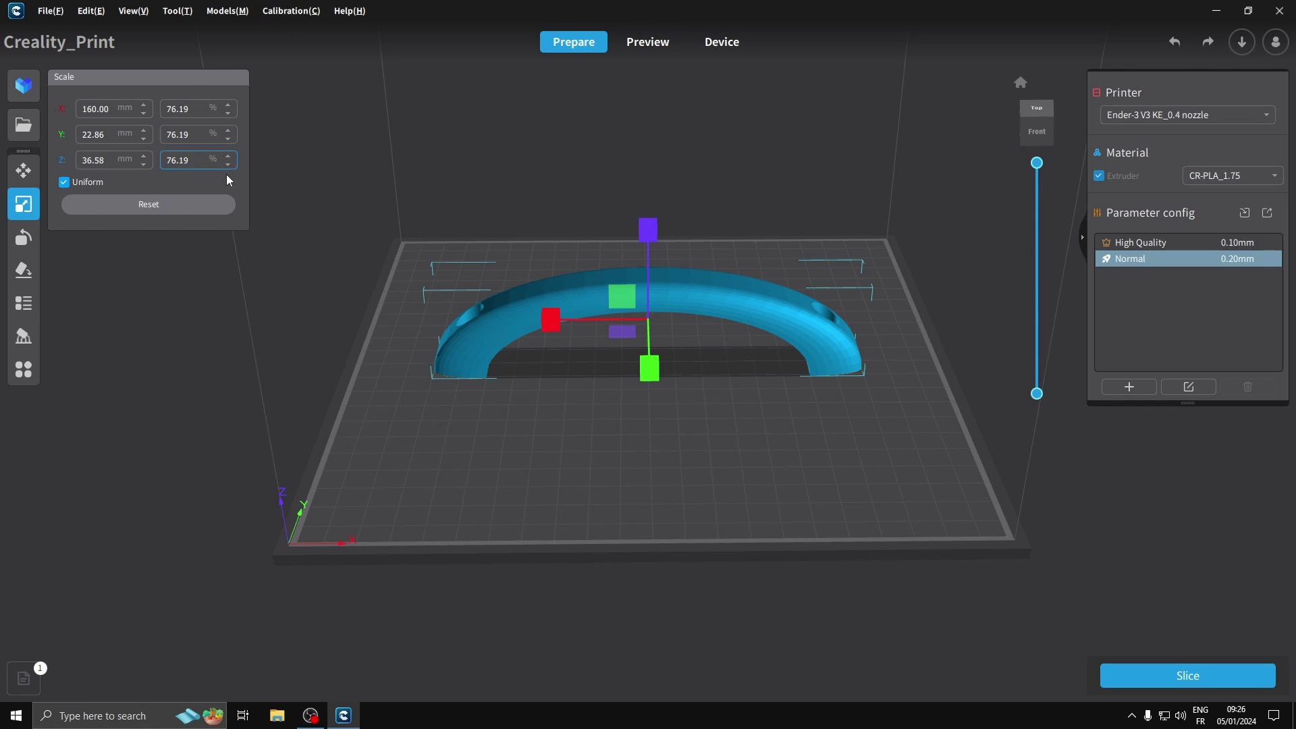
right_click_drag(814, 438, 859, 382)
right_click(858, 382)
left_click(1111, 520)
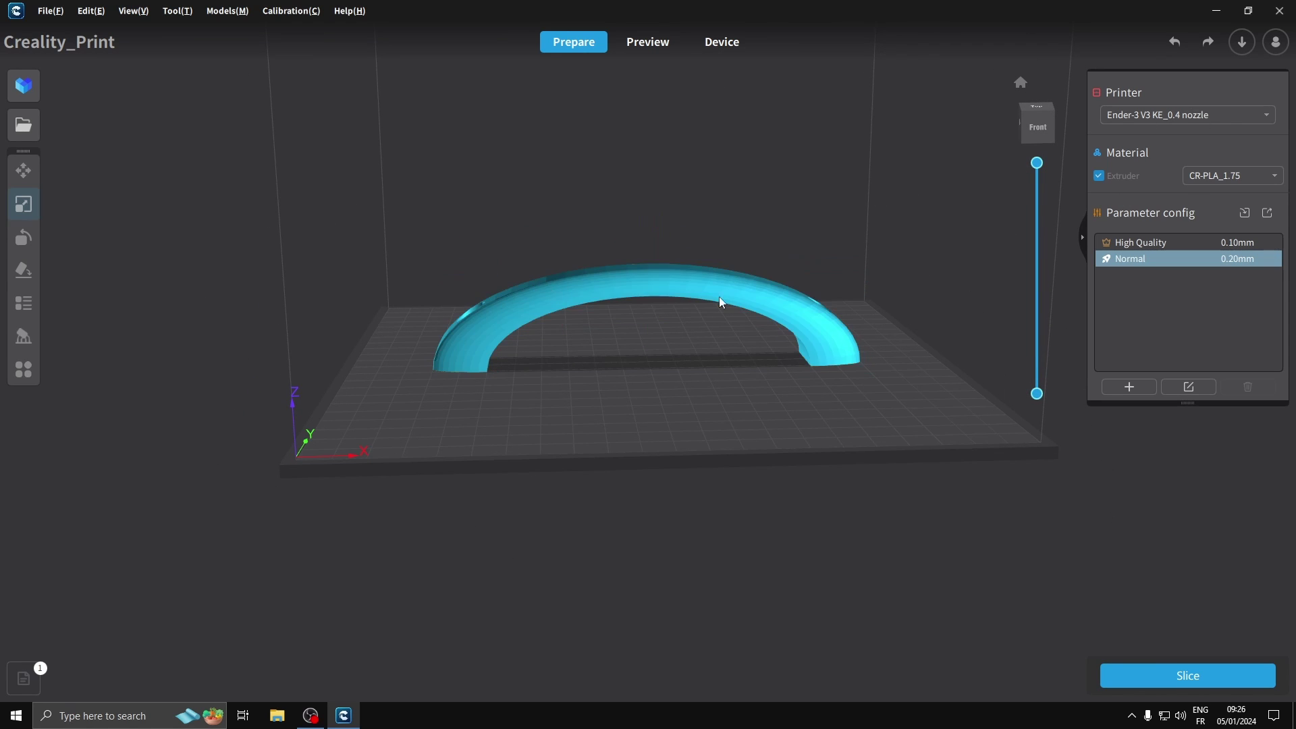
left_click(687, 292)
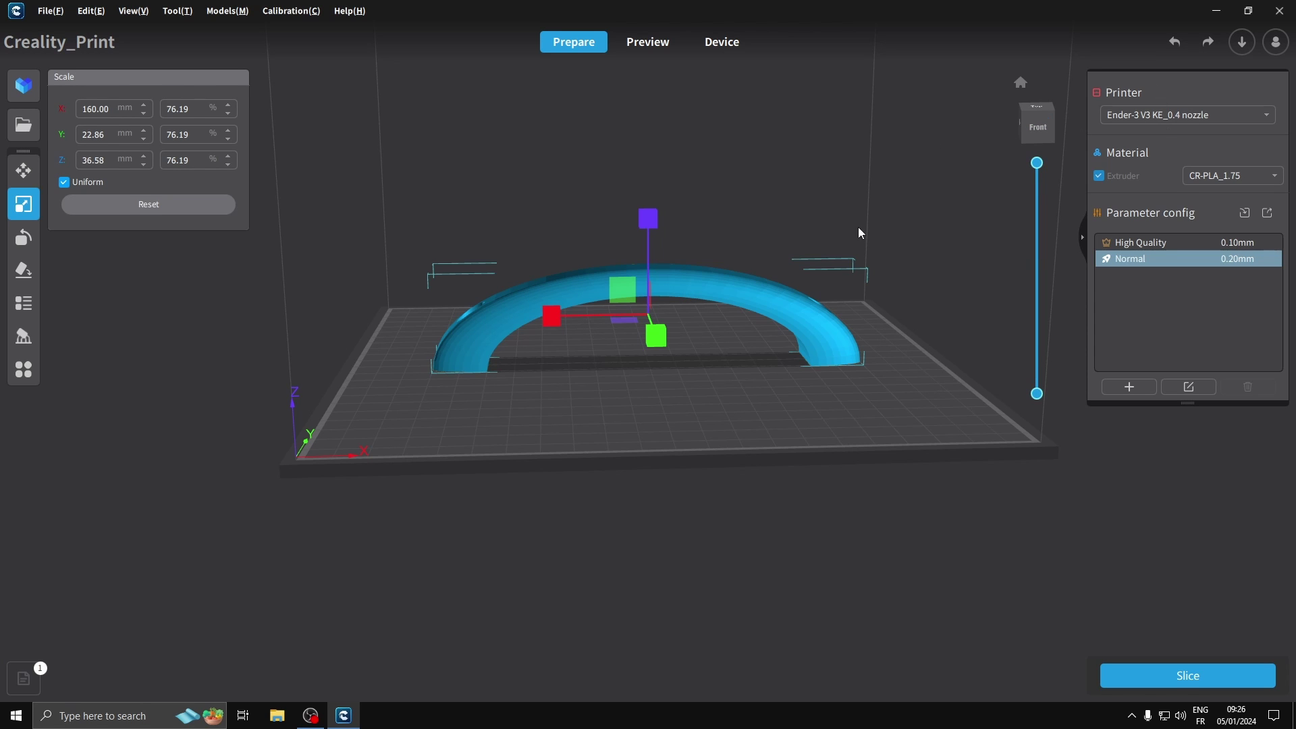
right_click_drag(247, 378, 125, 289)
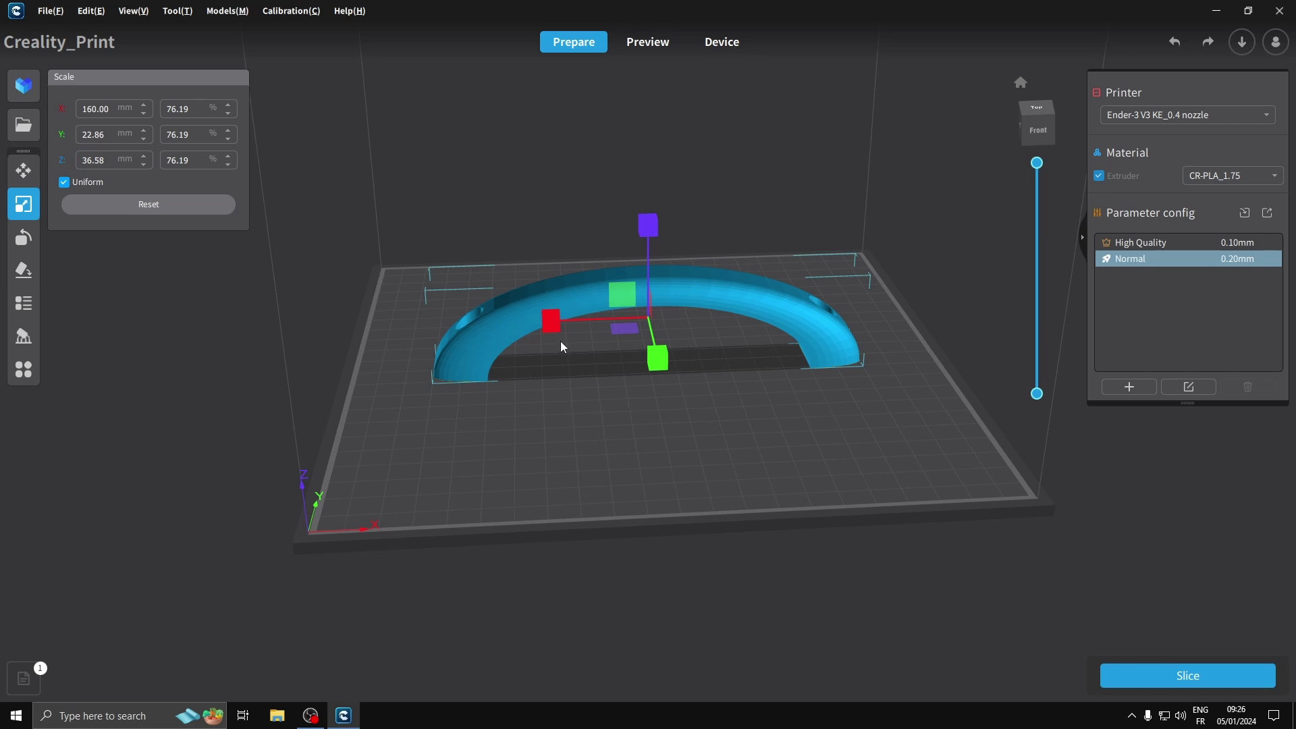
right_click_drag(659, 405, 715, 332)
right_click_drag(450, 263, 489, 377)
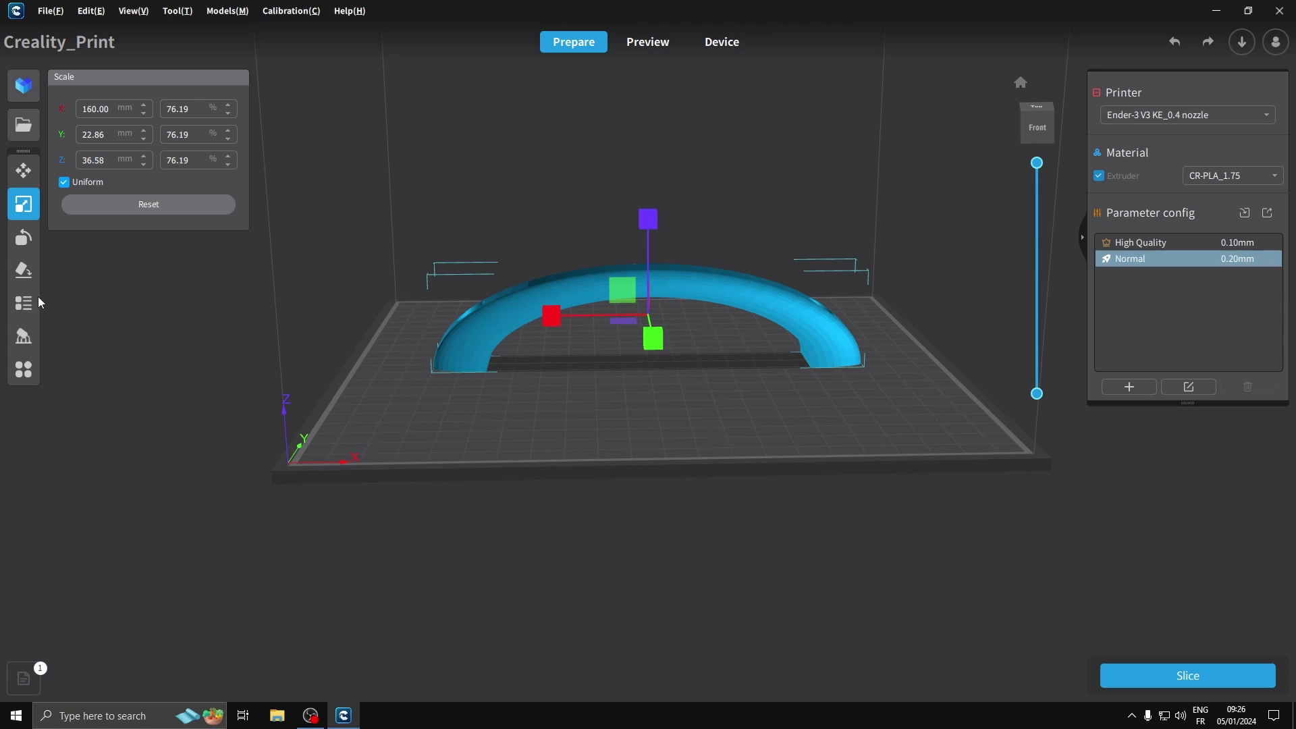
Generate automatic supports under the door handle's arch and orbit the view to check them
left_click(25, 337)
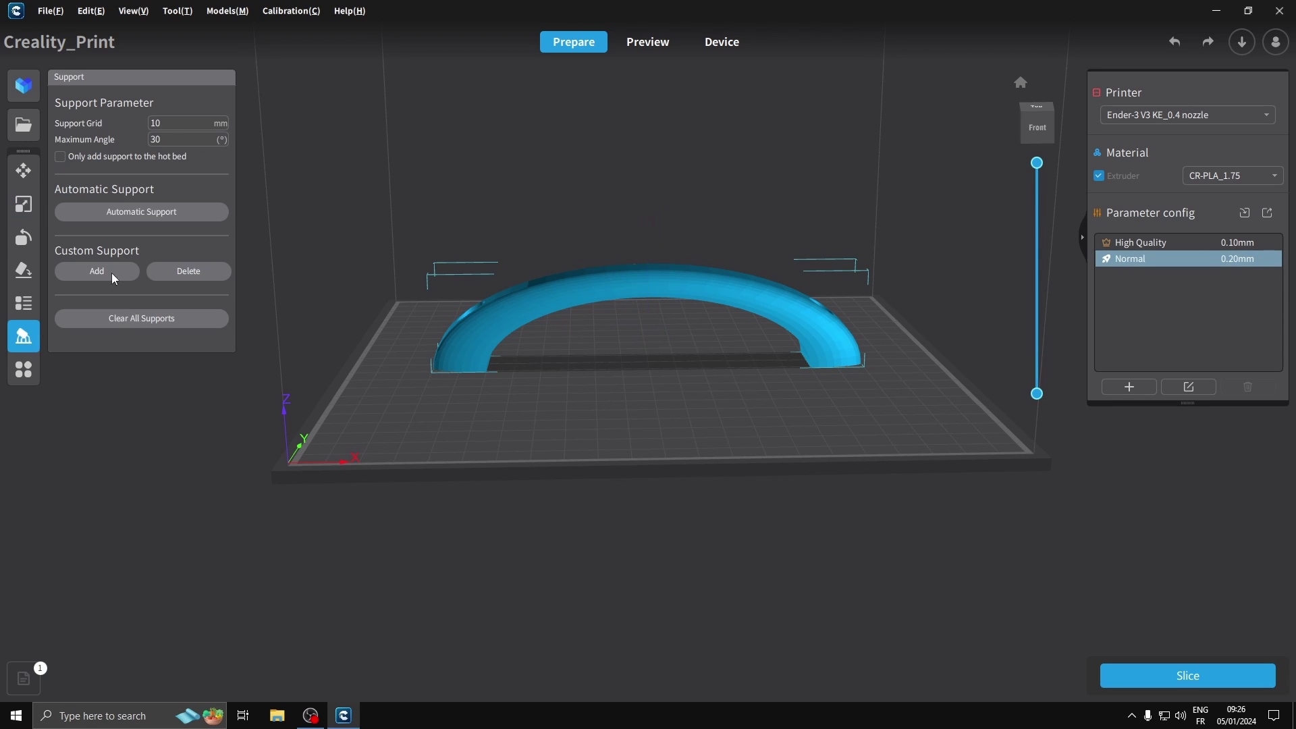
left_click(115, 213)
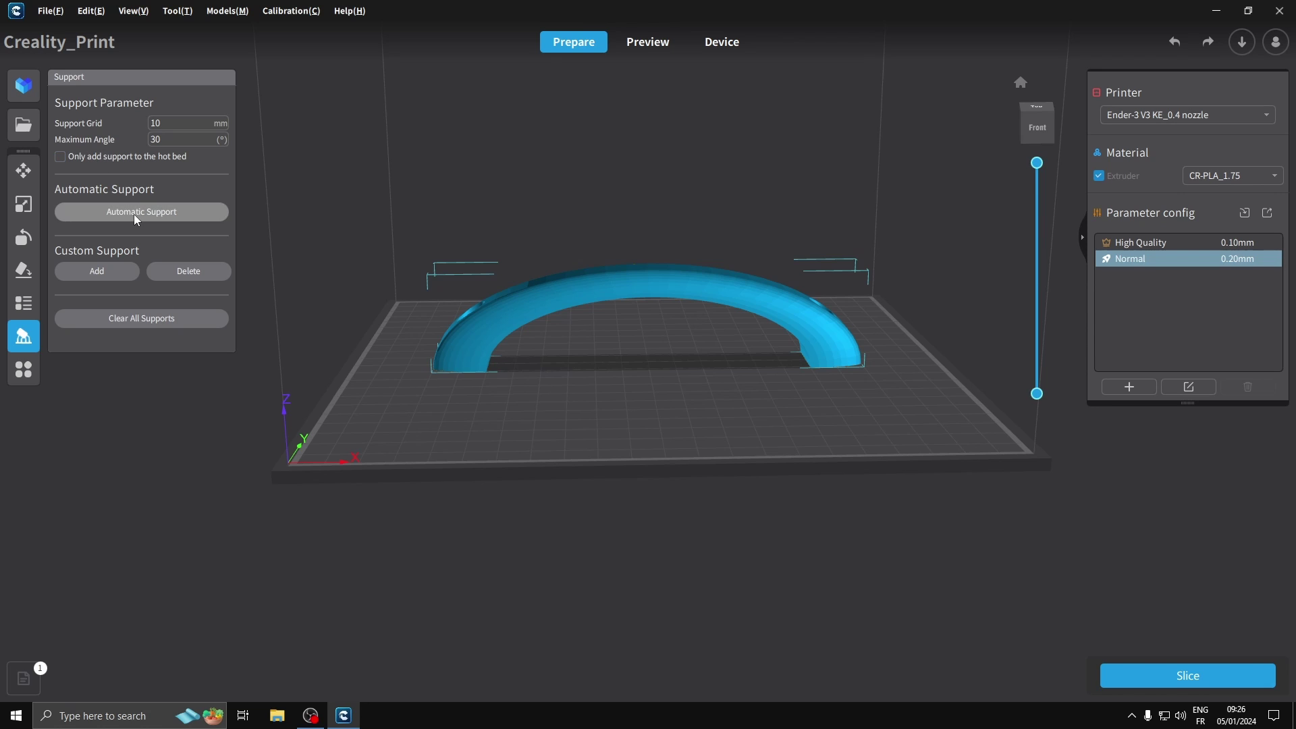
right_click_drag(472, 378, 651, 520)
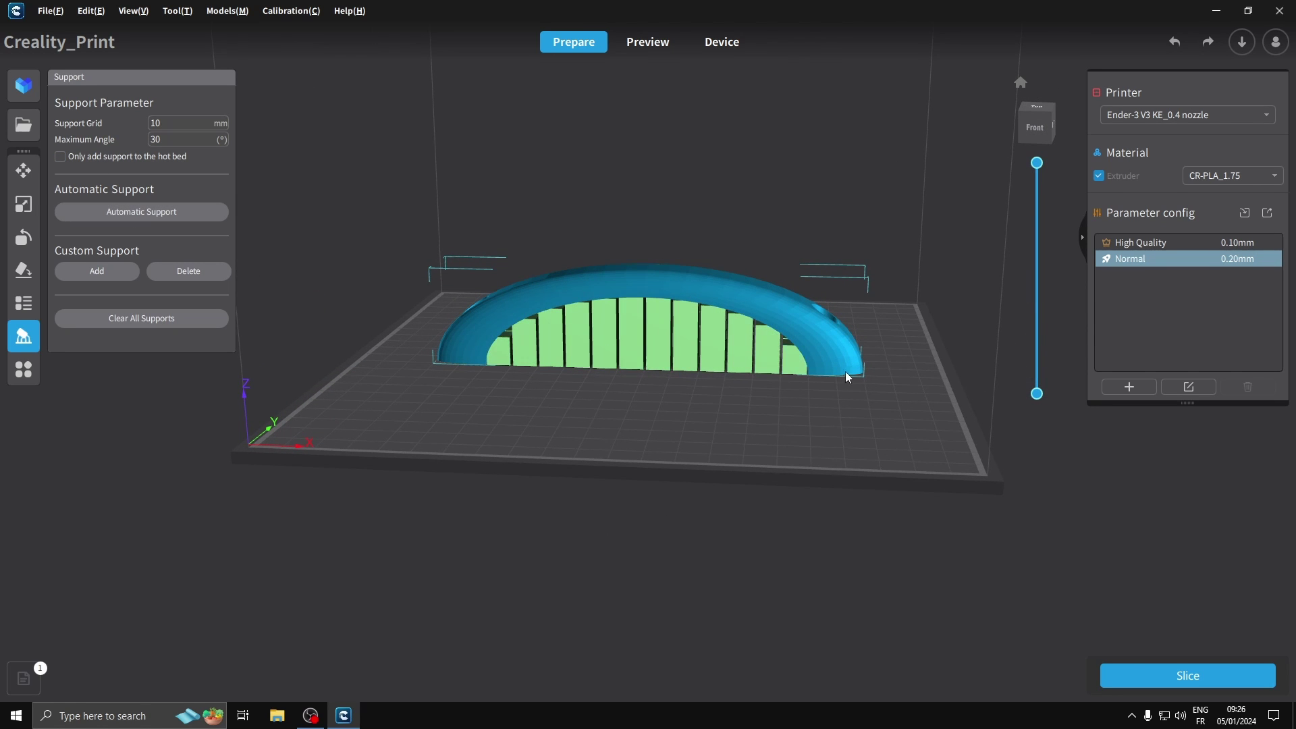
mouse_move(861, 525)
right_mouse_down()
mouse_move(749, 536)
mouse_move(804, 508)
mouse_move(217, 457)
mouse_move(170, 483)
mouse_move(243, 338)
mouse_move(911, 524)
mouse_move(830, 524)
mouse_move(875, 514)
right_mouse_up()
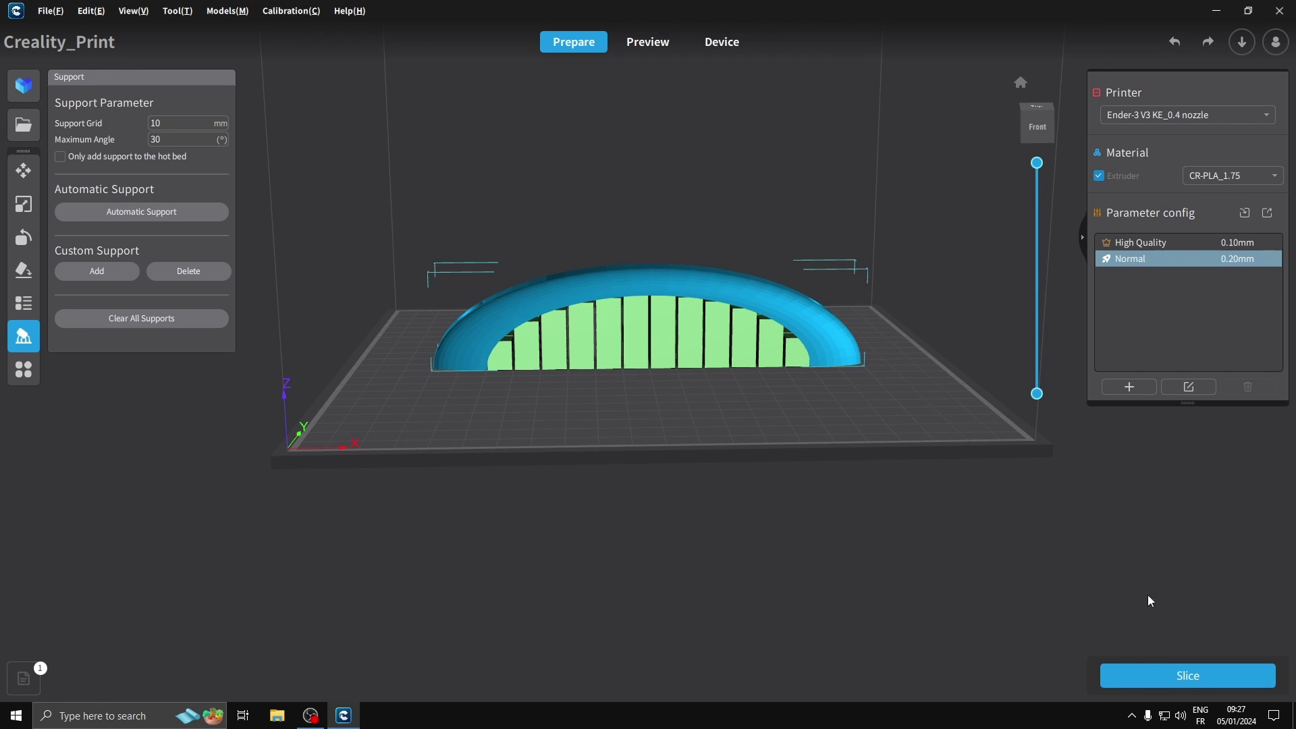
Slice the model, giving 1h11m3s and 27.14 g, and dismiss the missing-support warning
left_click(1181, 681)
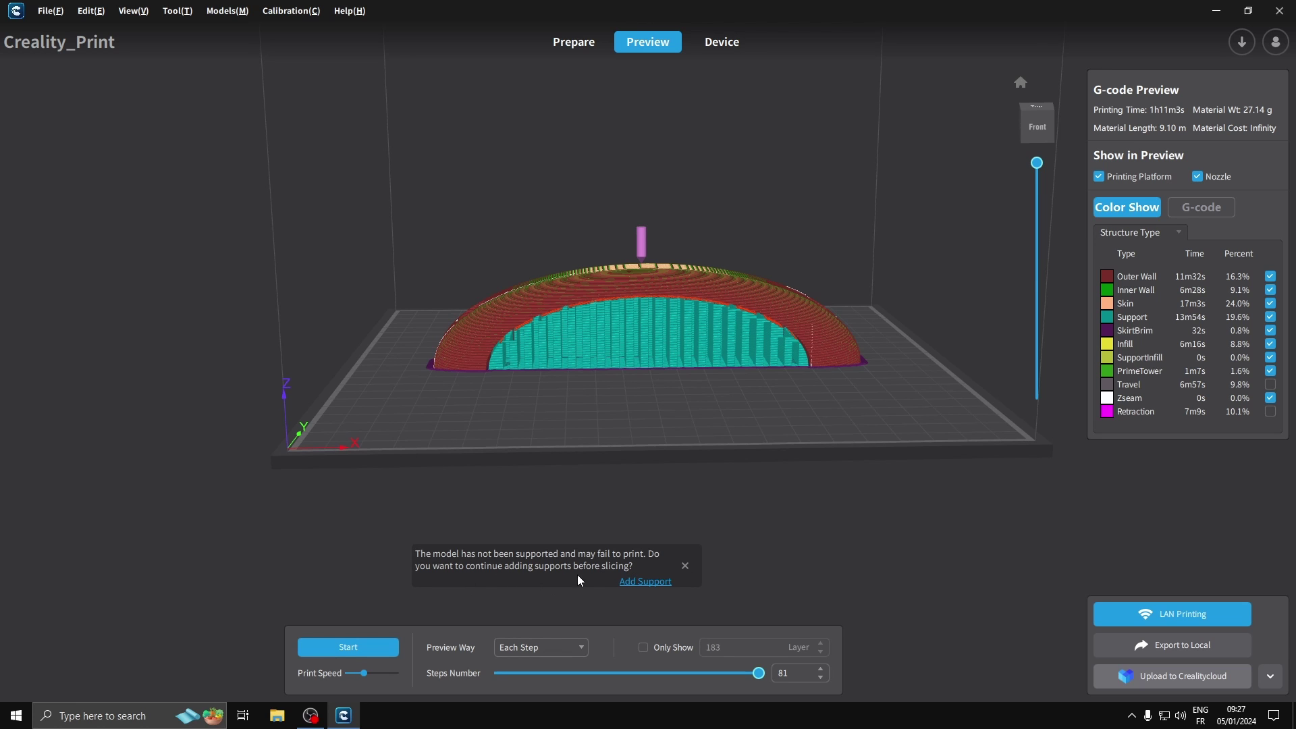
mouse_move(954, 525)
right_mouse_down()
mouse_move(825, 457)
mouse_move(318, 546)
mouse_move(266, 520)
mouse_move(966, 524)
mouse_move(929, 525)
right_mouse_up()
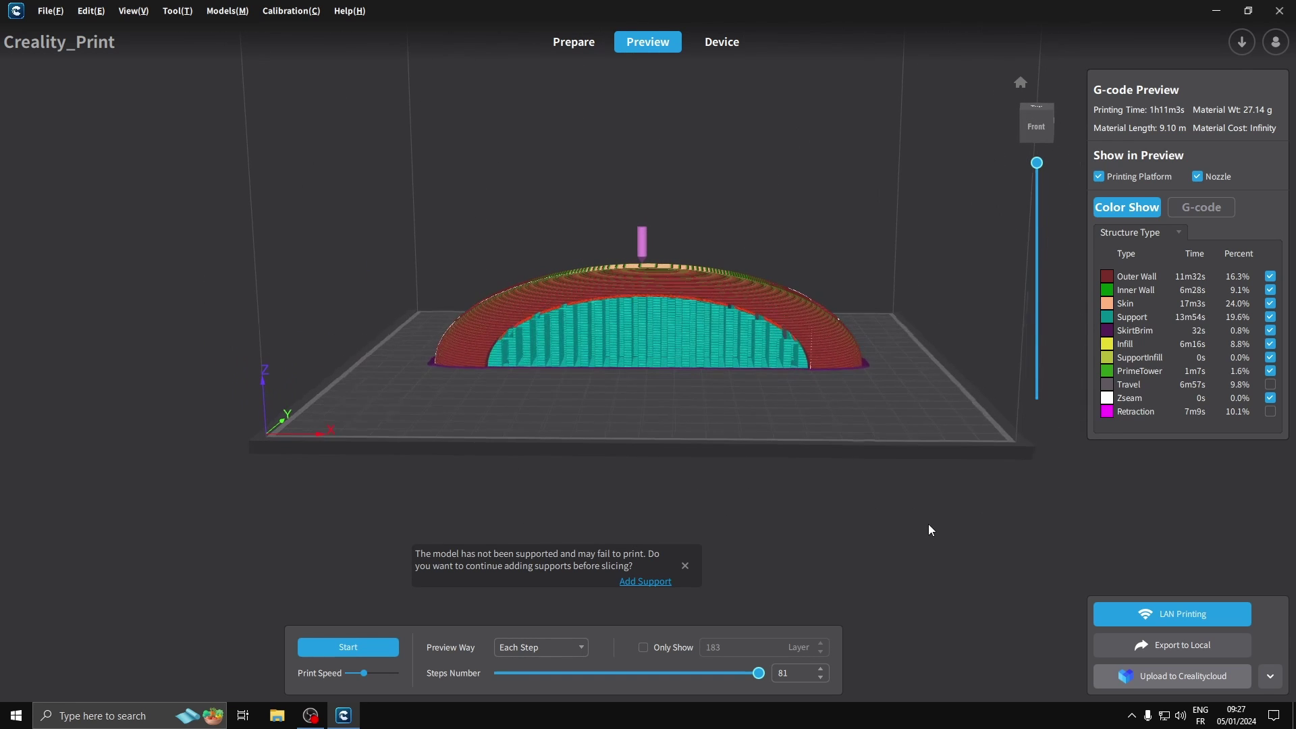
left_click(685, 566)
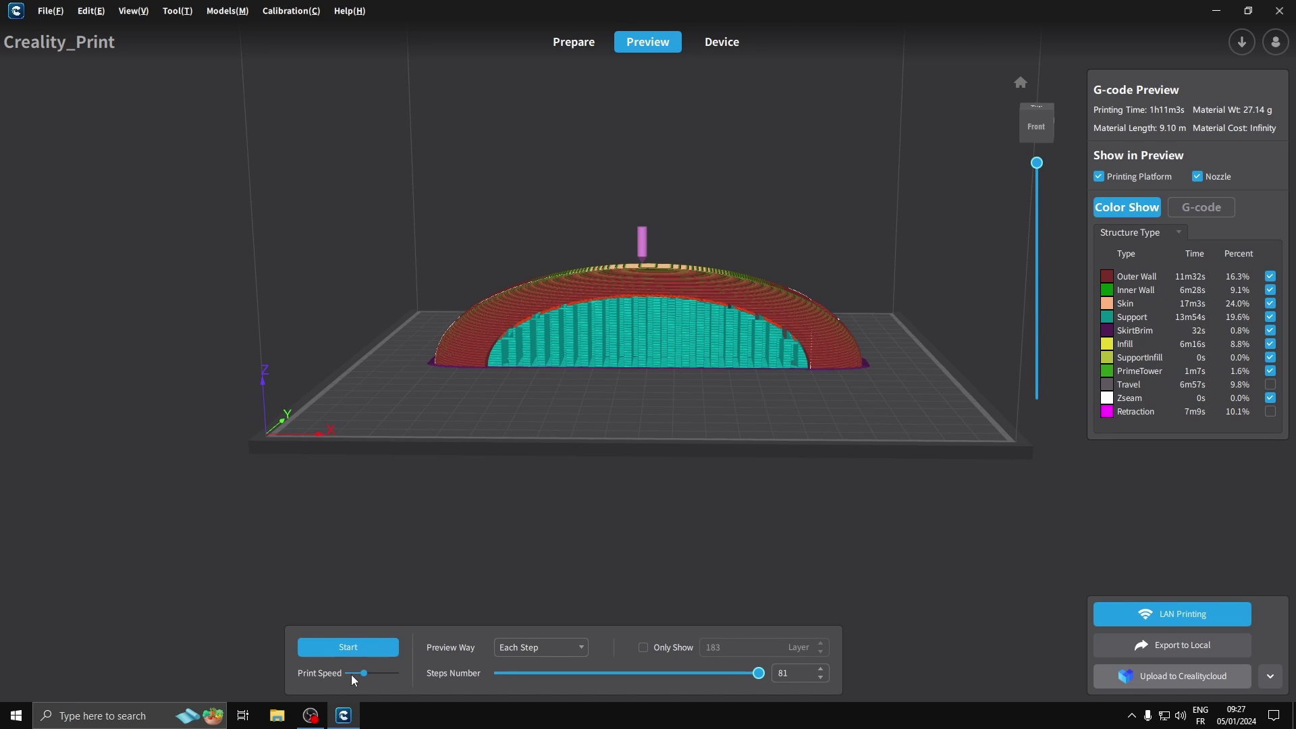
mouse_move(364, 677)
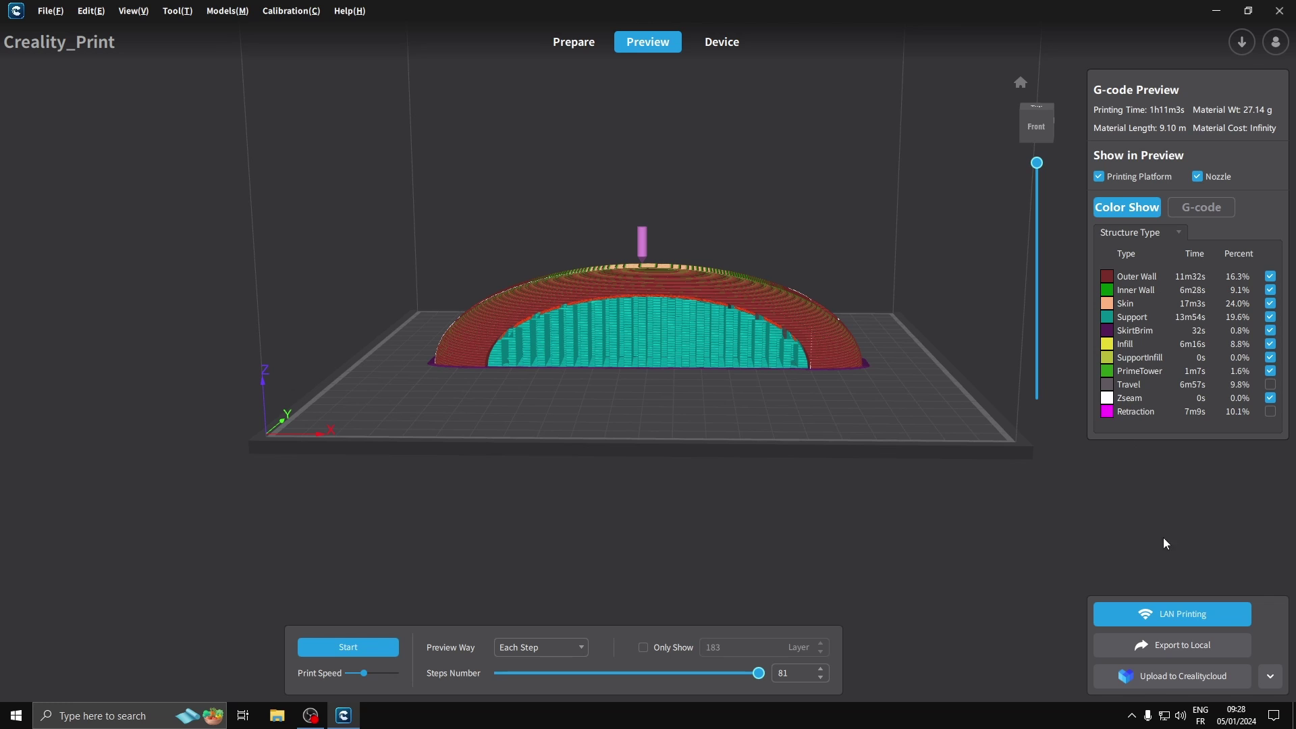
Export the sliced G-code to local storage, saving it on USB Drive (F:)
left_click(1168, 646)
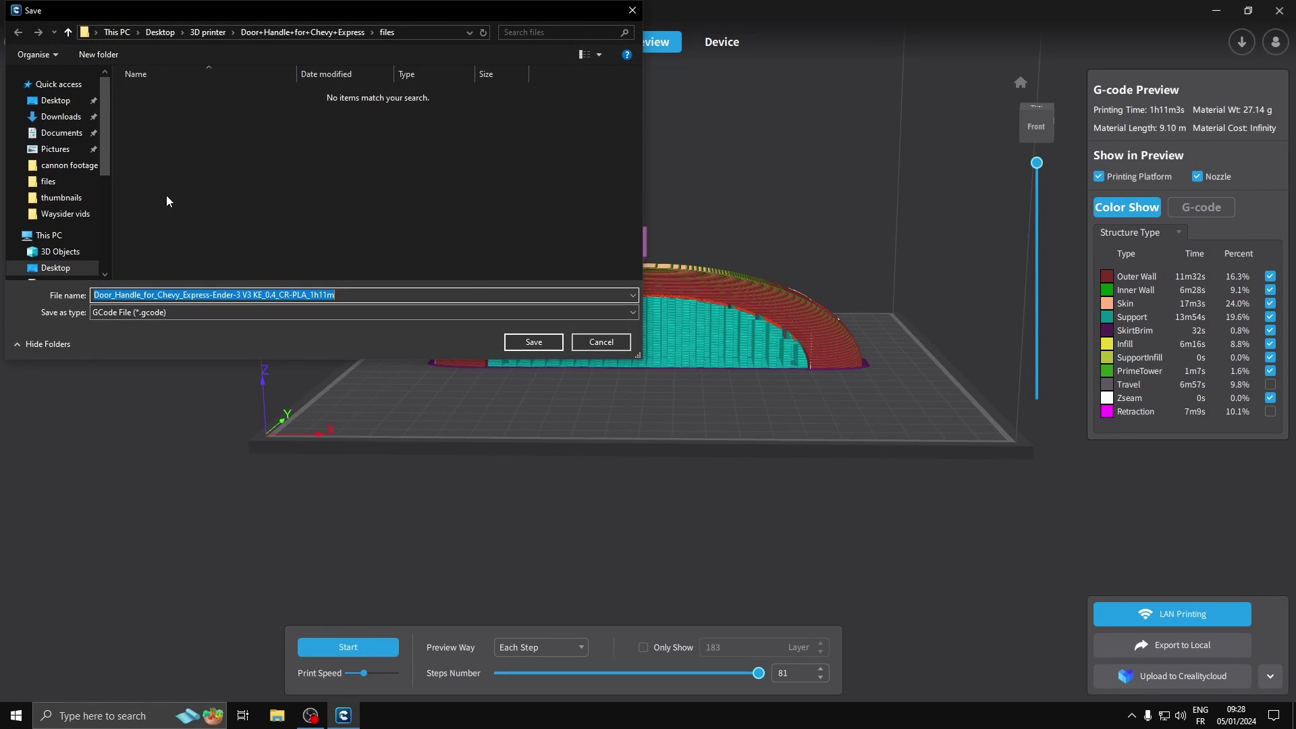
left_click(50, 235)
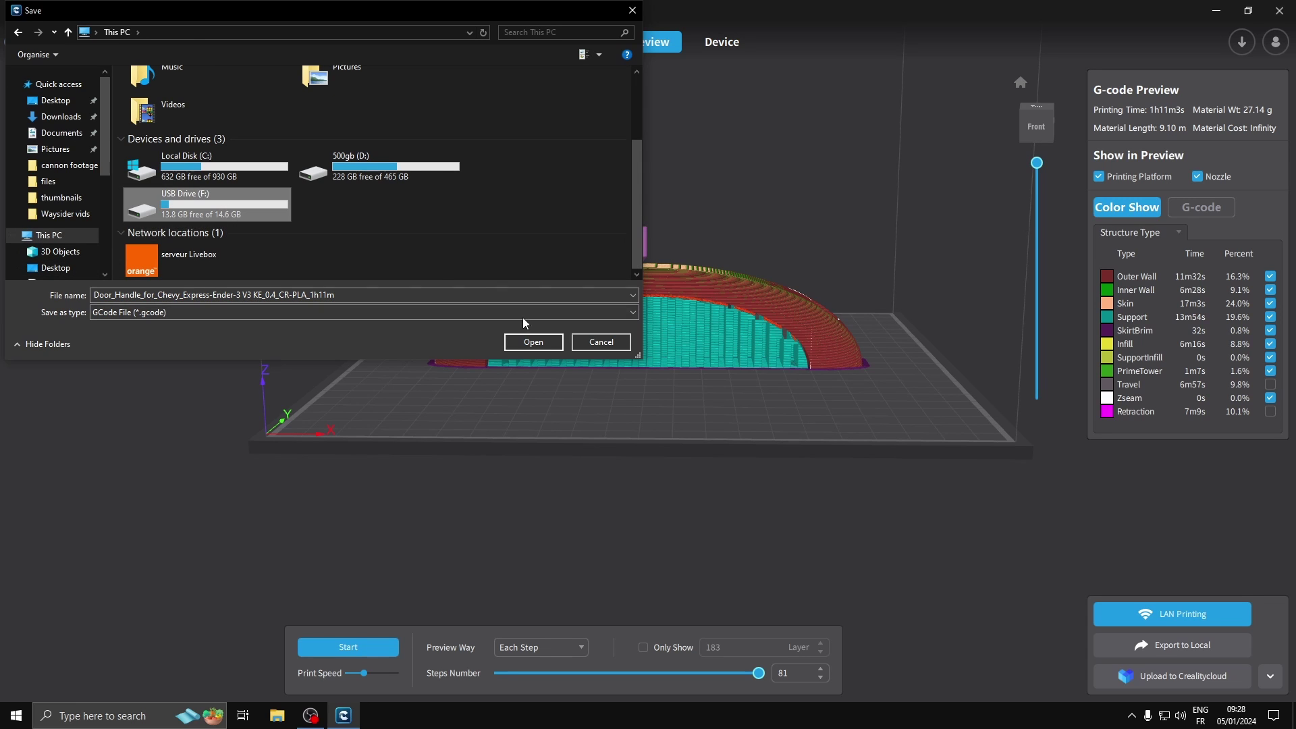
left_click(533, 342)
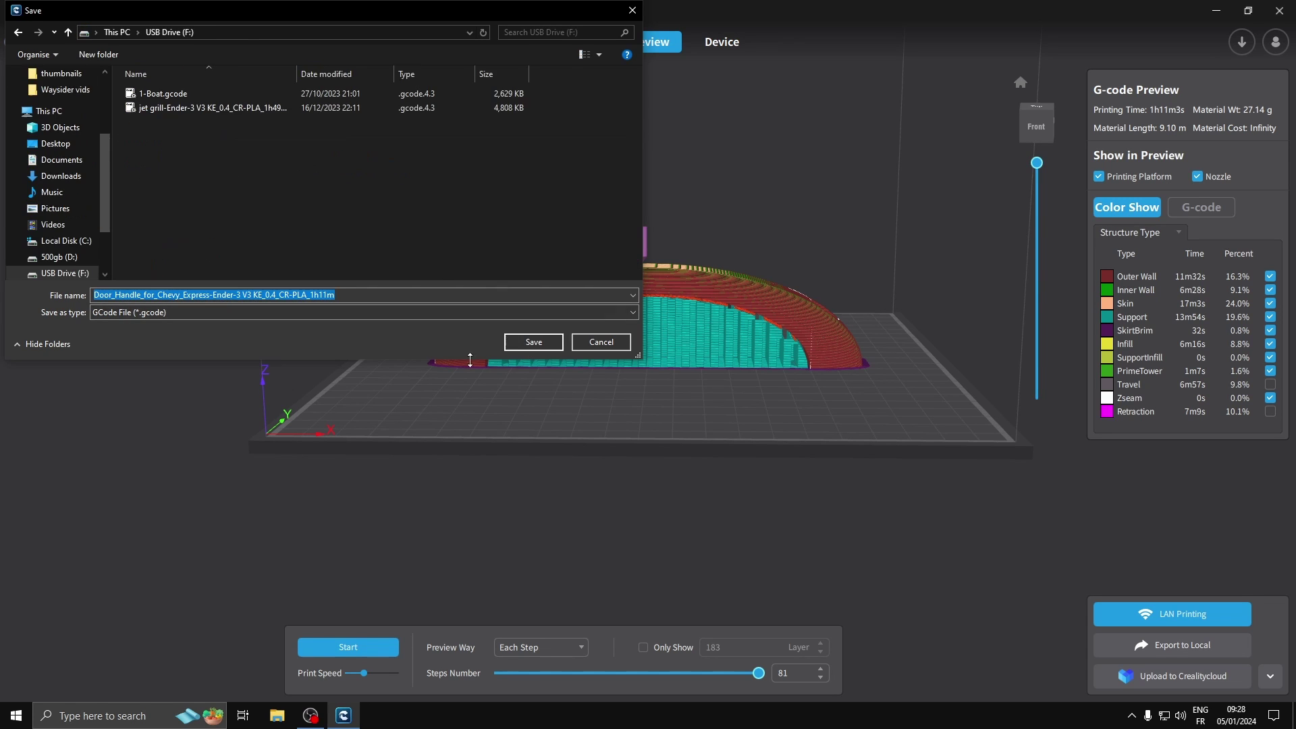
left_click(521, 345)
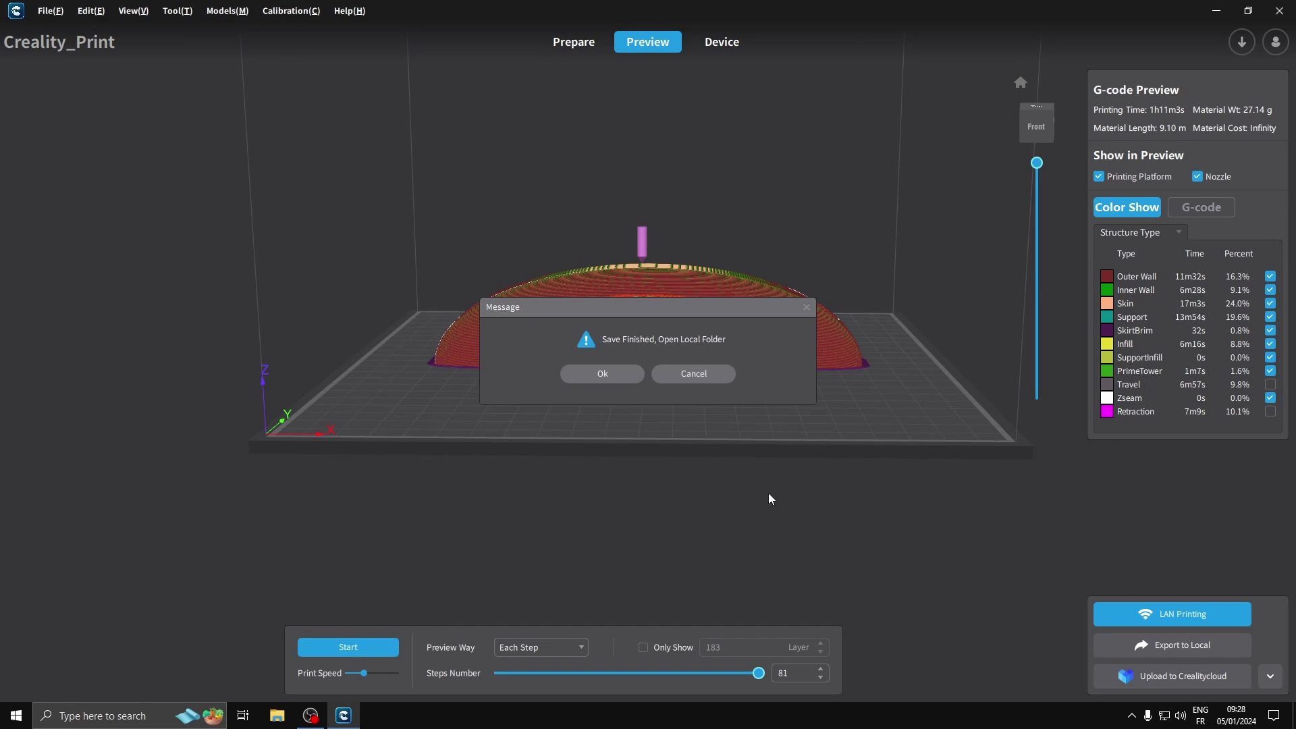
Confirm the Save Finished prompt to open the USB drive folder in File Explorer
left_click(622, 376)
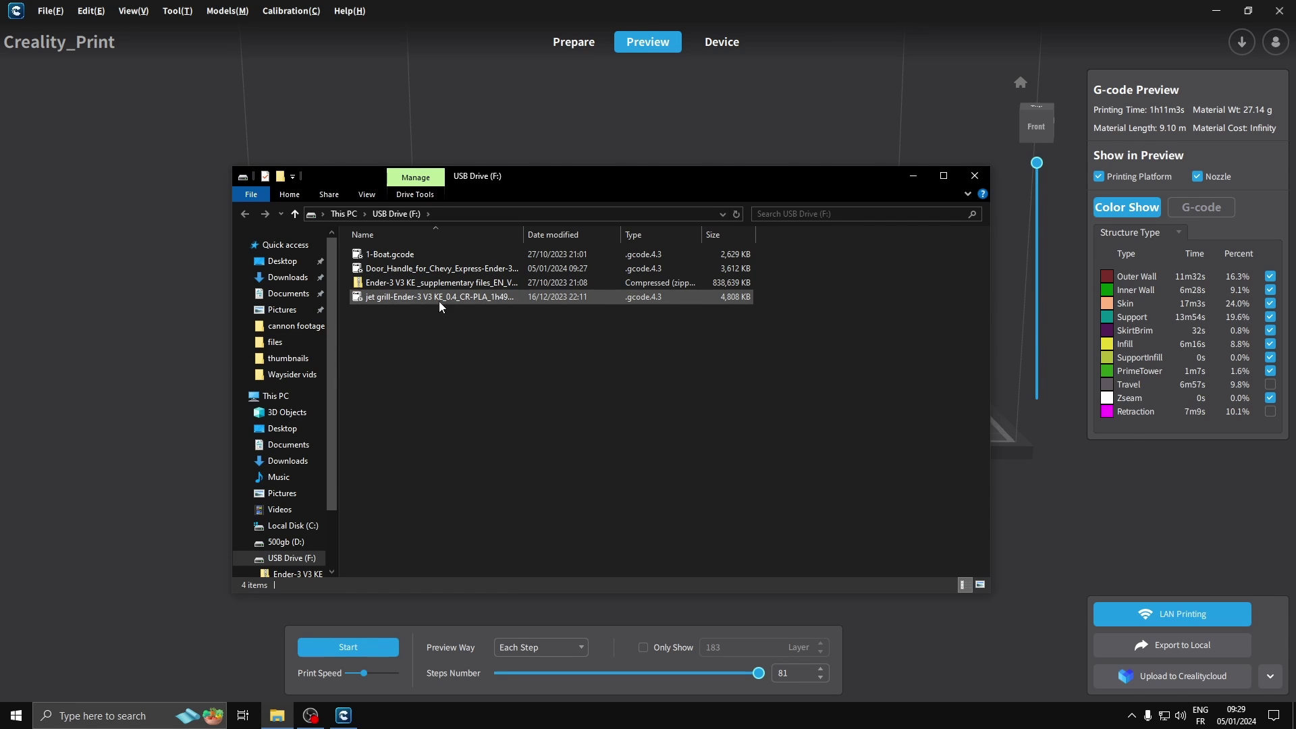
Close the File Explorer window showing USB Drive (F:)
left_click(913, 175)
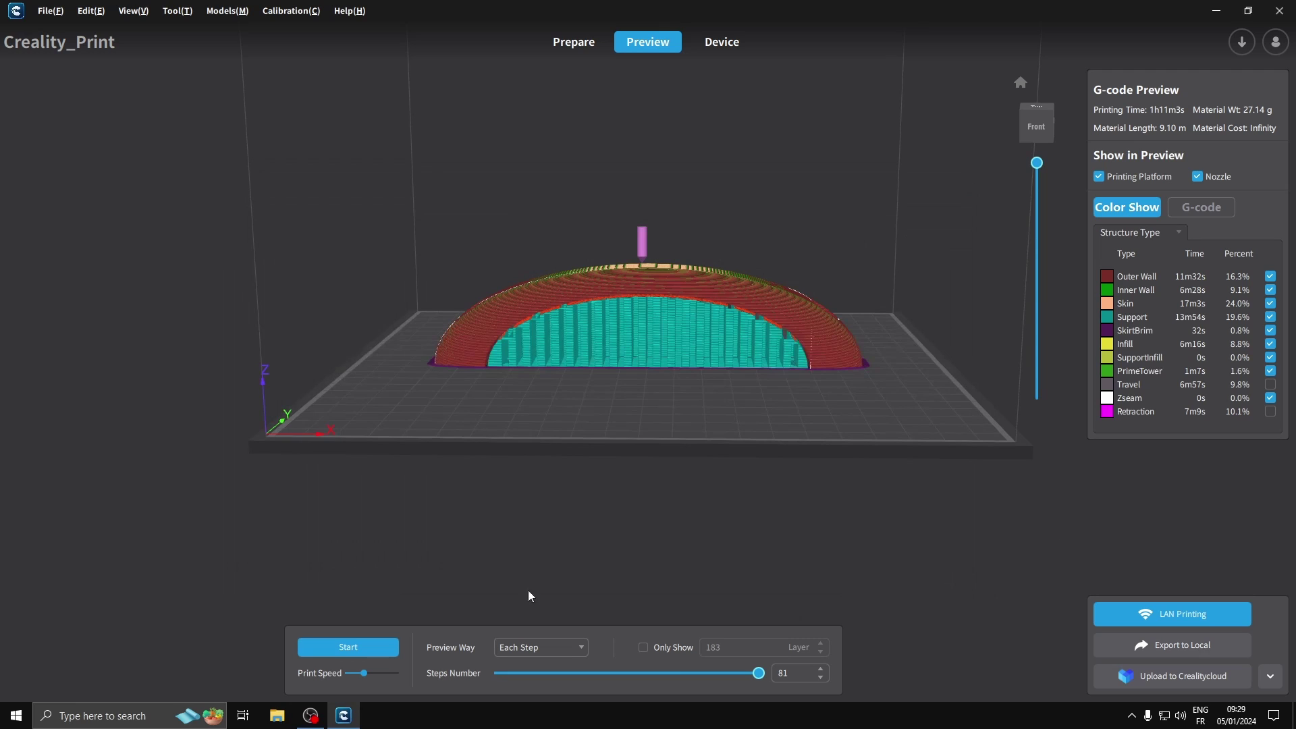